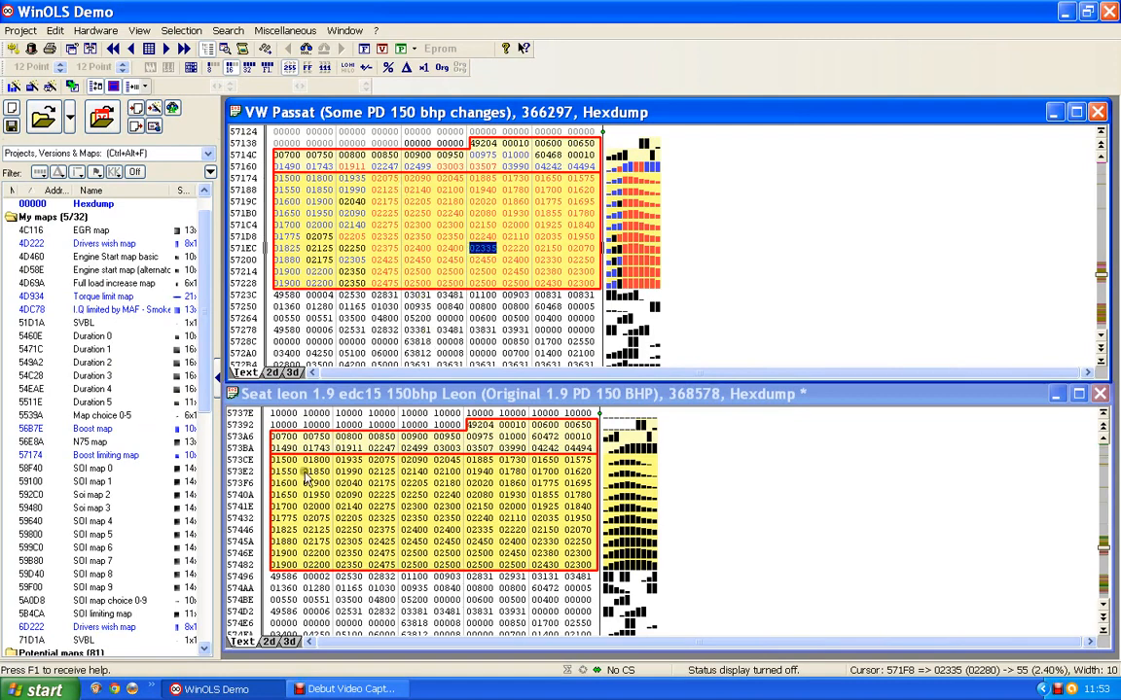
- Show the N75 map in the VW Passat hexdump and the N75 DUTY CYCLE map in the Seat Leon hexdump for comparison
left_click(88, 443)
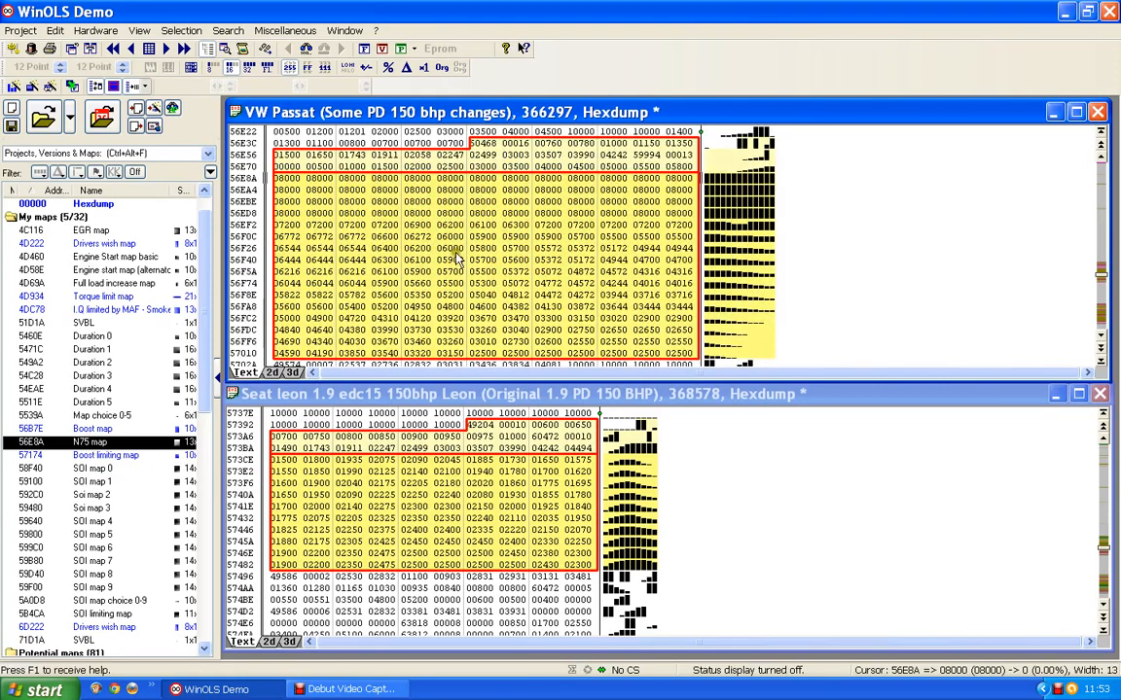
left_click_drag(206, 380, 206, 568)
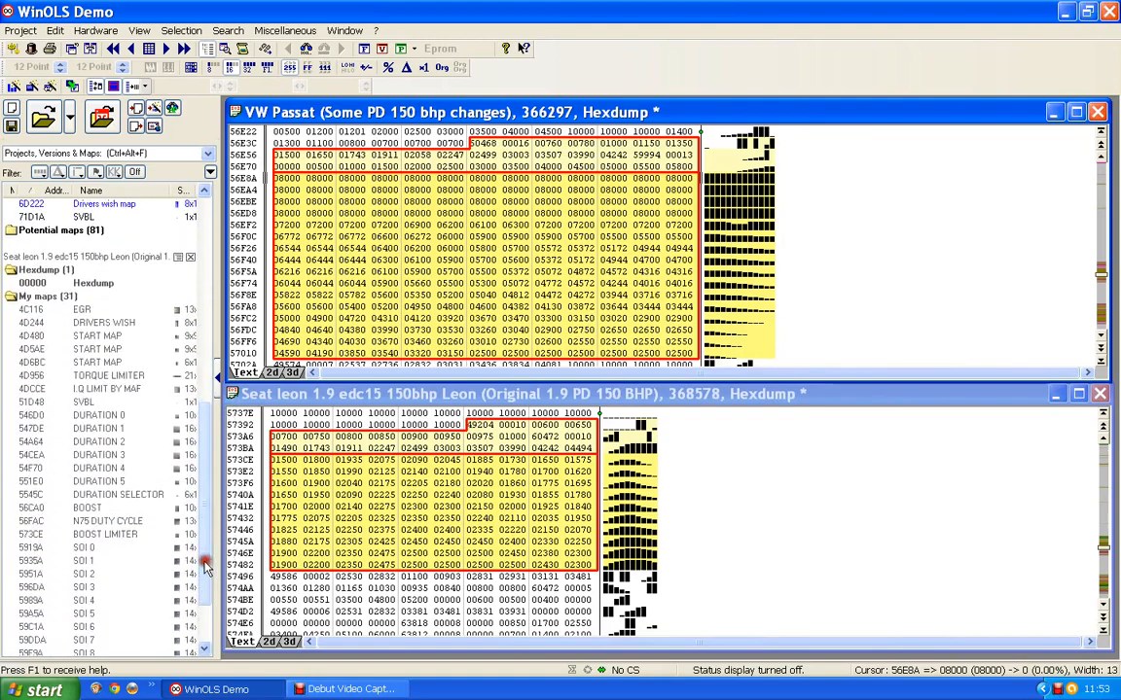
left_click(112, 521)
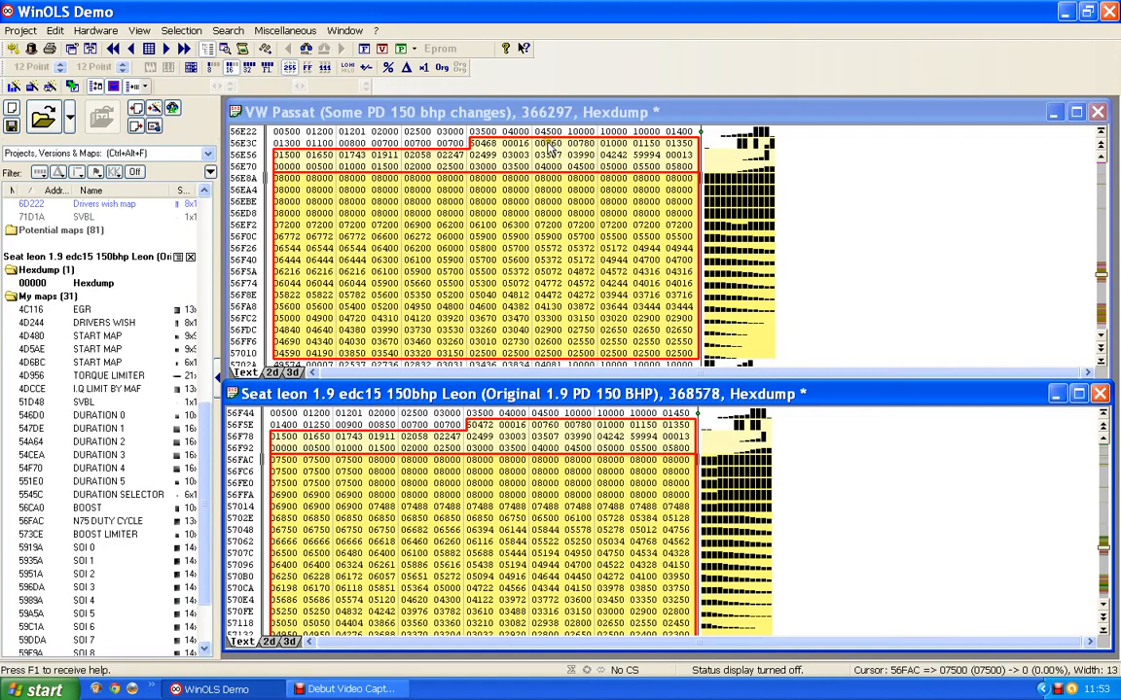
left_click_drag(549, 145, 659, 145)
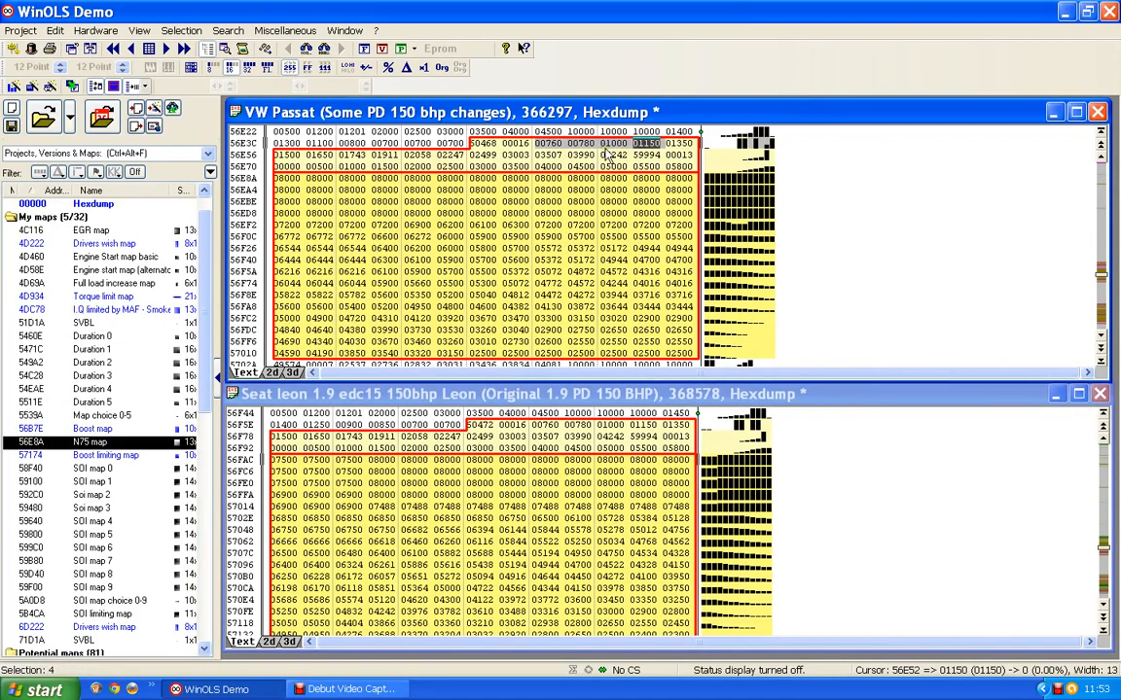
key("Escape")
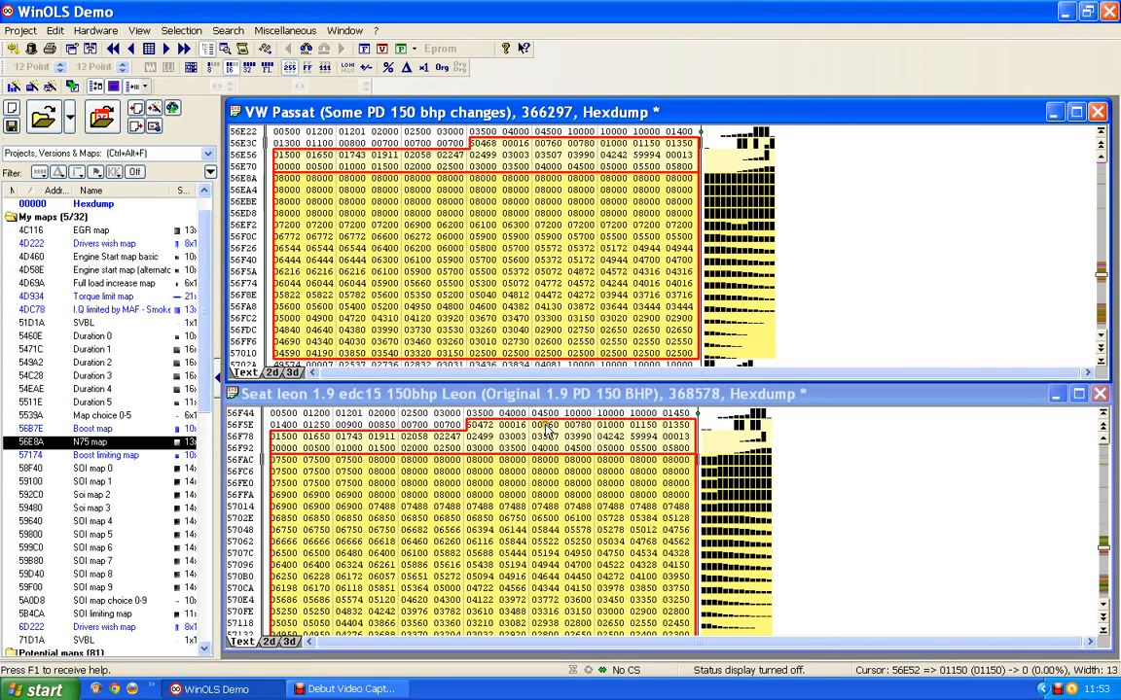
- Copy the Seat N75 DUTY CYCLE map's upper axis block, from 00760 through 59994, over the matching block of the Passat N75 map
left_click_drag(512, 425, 642, 437)
right_click(642, 437)
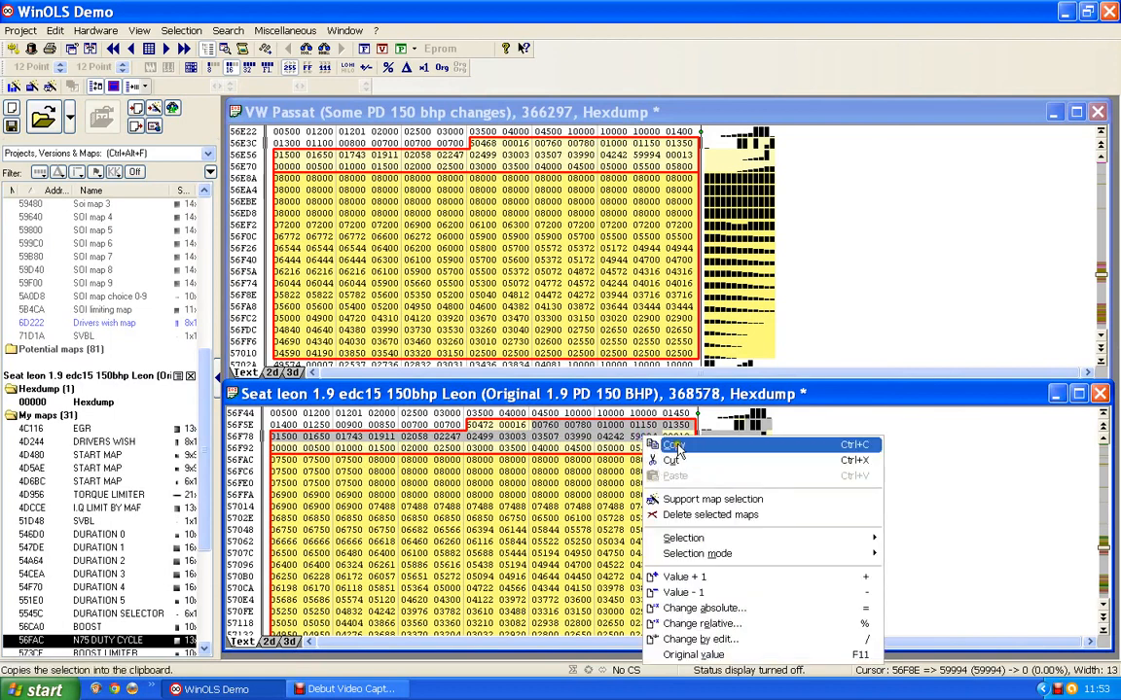
left_click(680, 442)
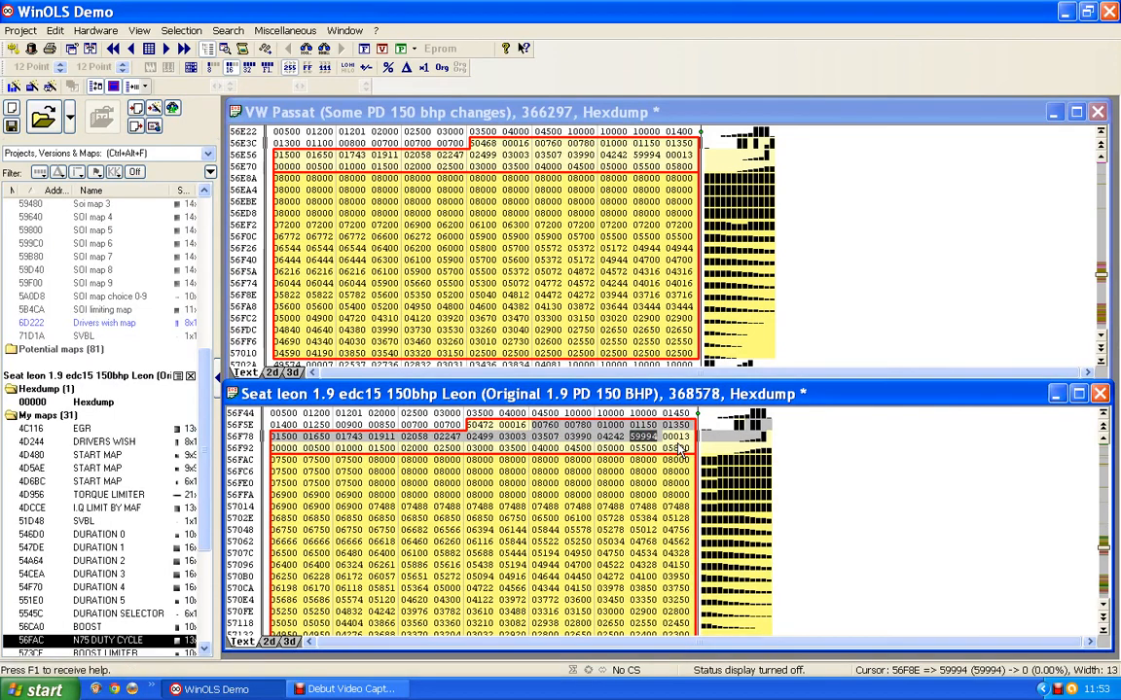
left_click(552, 148)
right_click(552, 146)
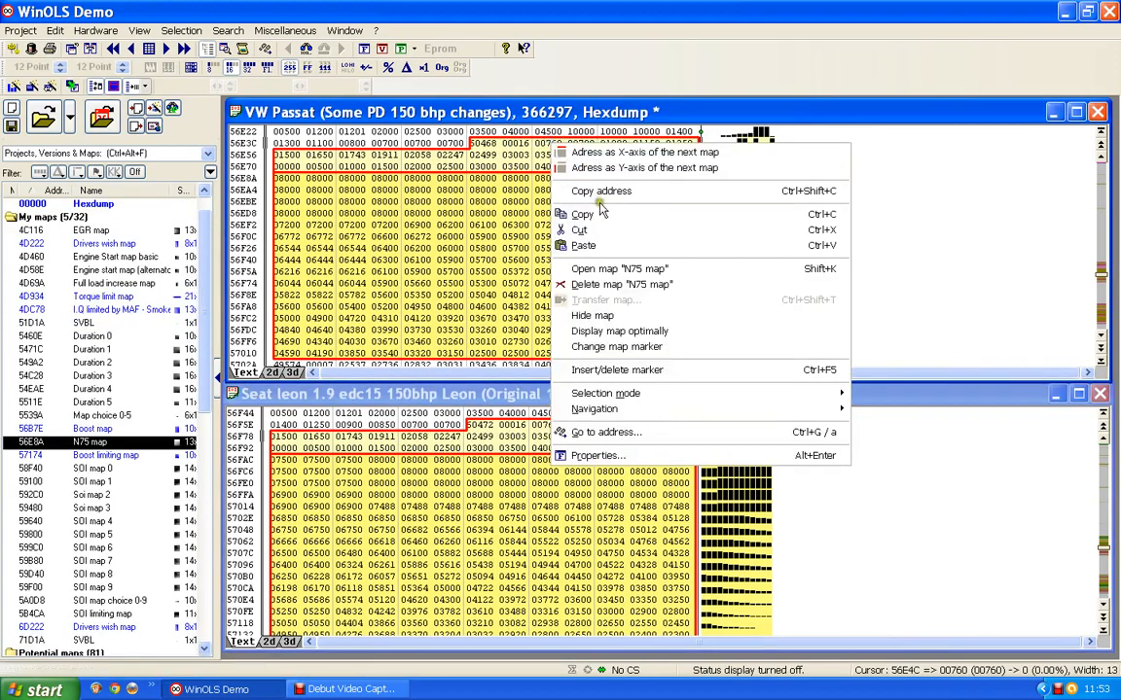
left_click(583, 245)
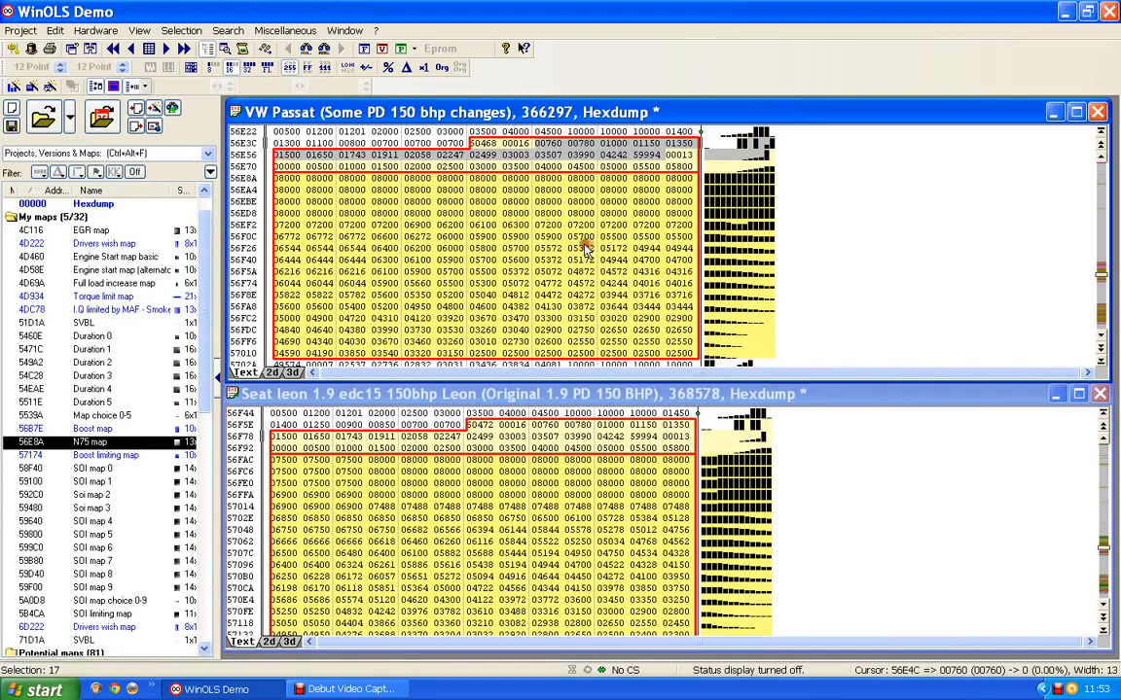
left_click(585, 186)
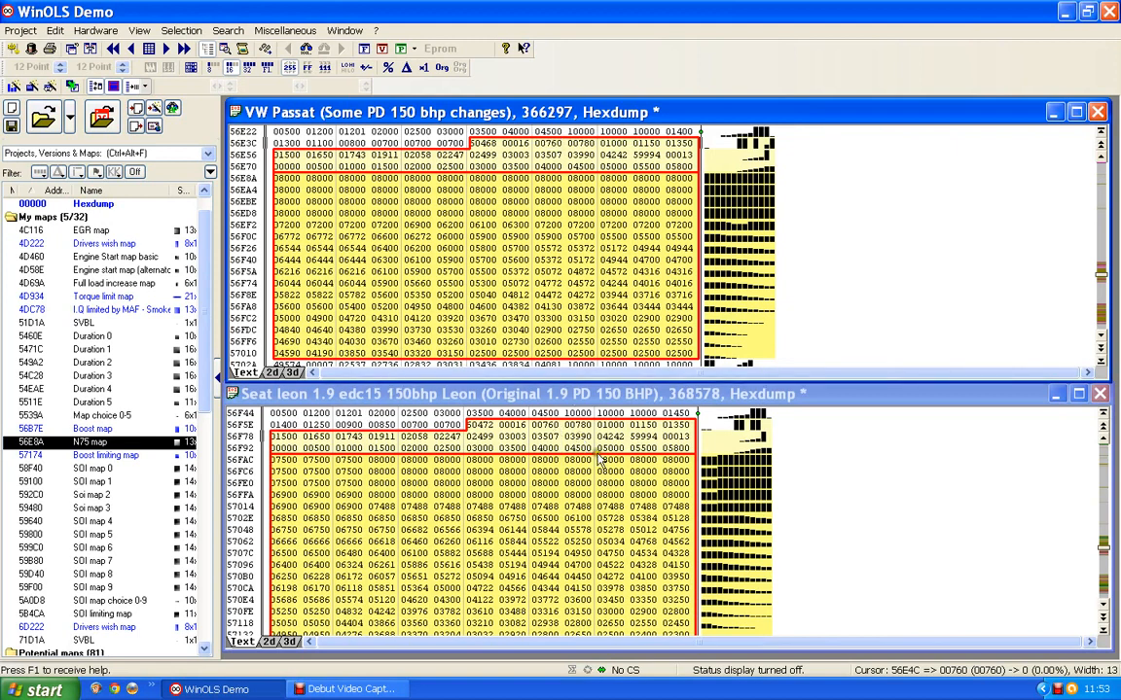
- Copy the Seat N75 DUTY CYCLE map's axis row from 00000 to 05800 onto the matching axis row of the Passat N75 map
left_click(286, 448)
left_click_drag(288, 450, 678, 449)
right_click(679, 448)
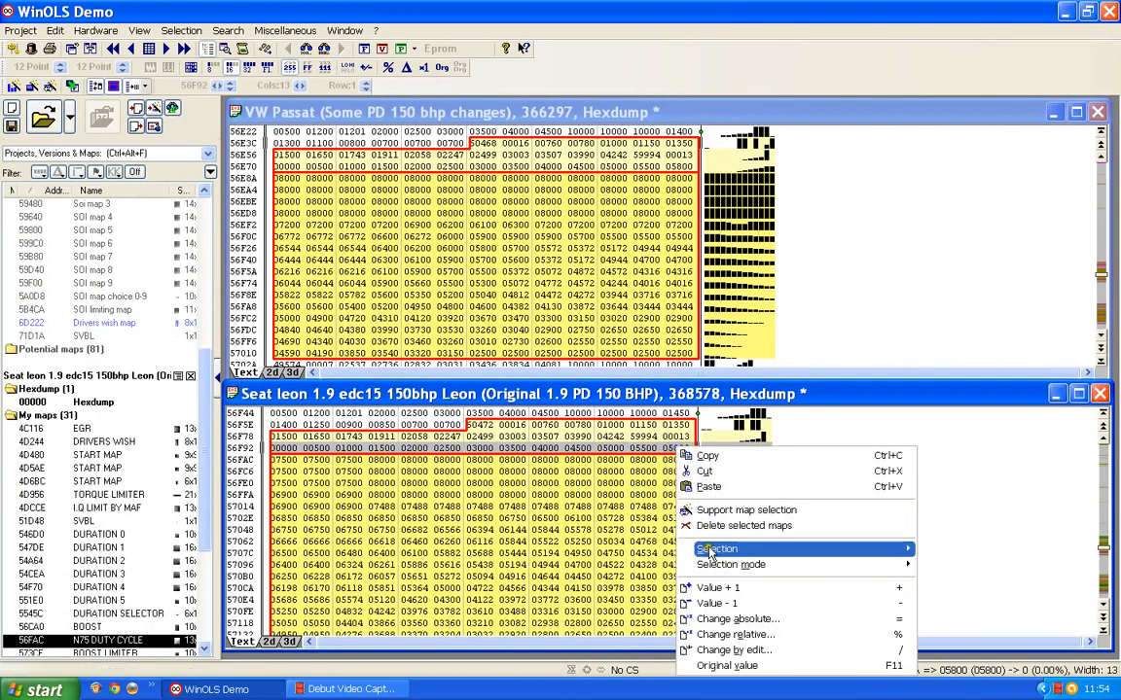
left_click(707, 456)
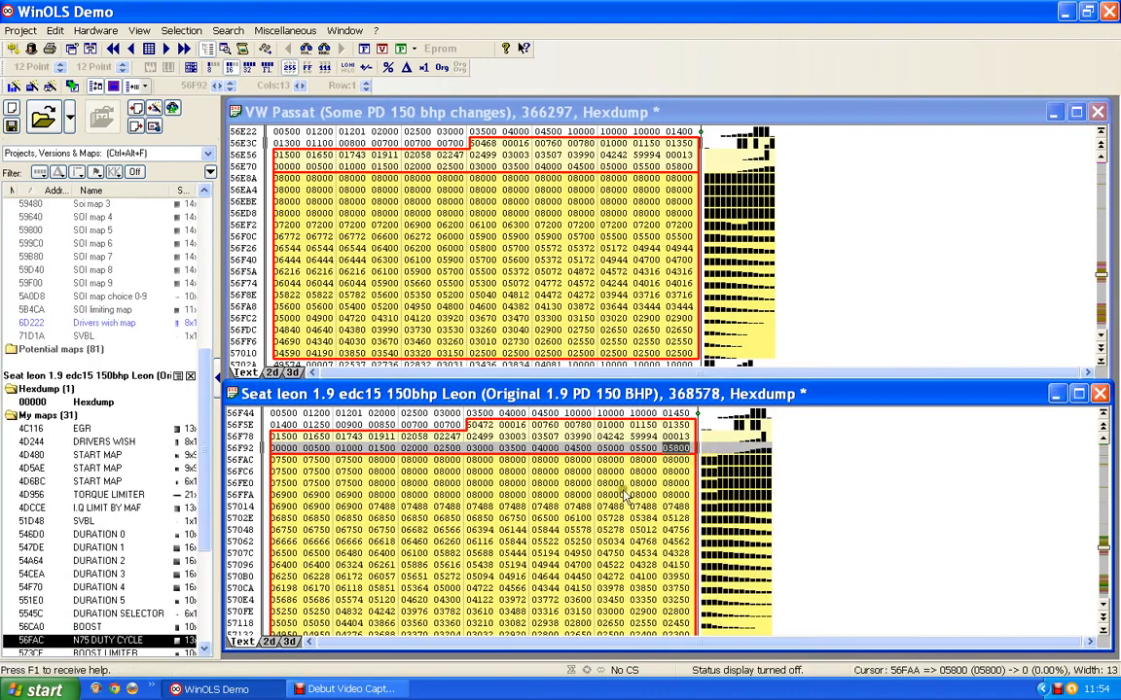
left_click(582, 493)
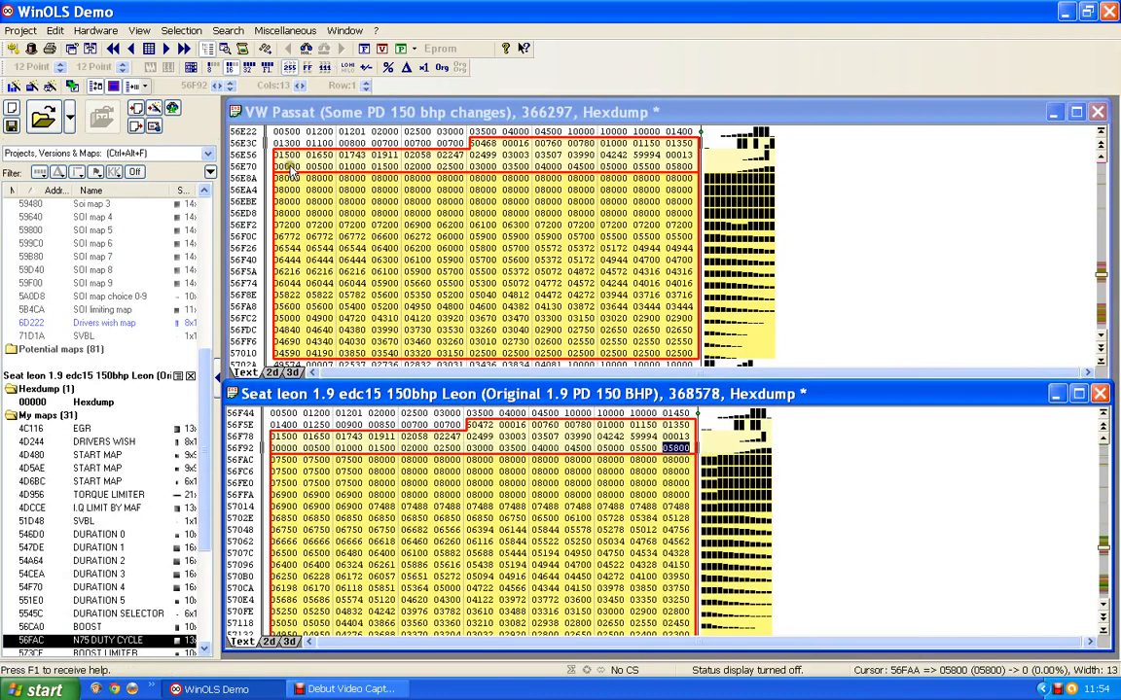
left_click(288, 167)
right_click(290, 168)
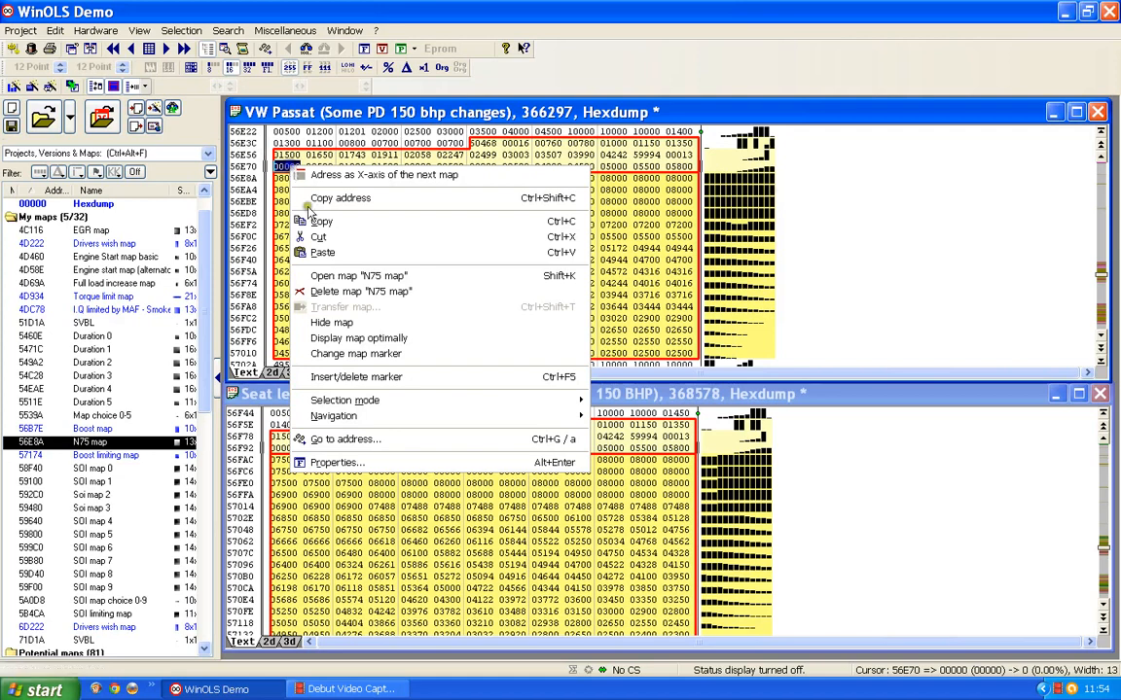
left_click(324, 253)
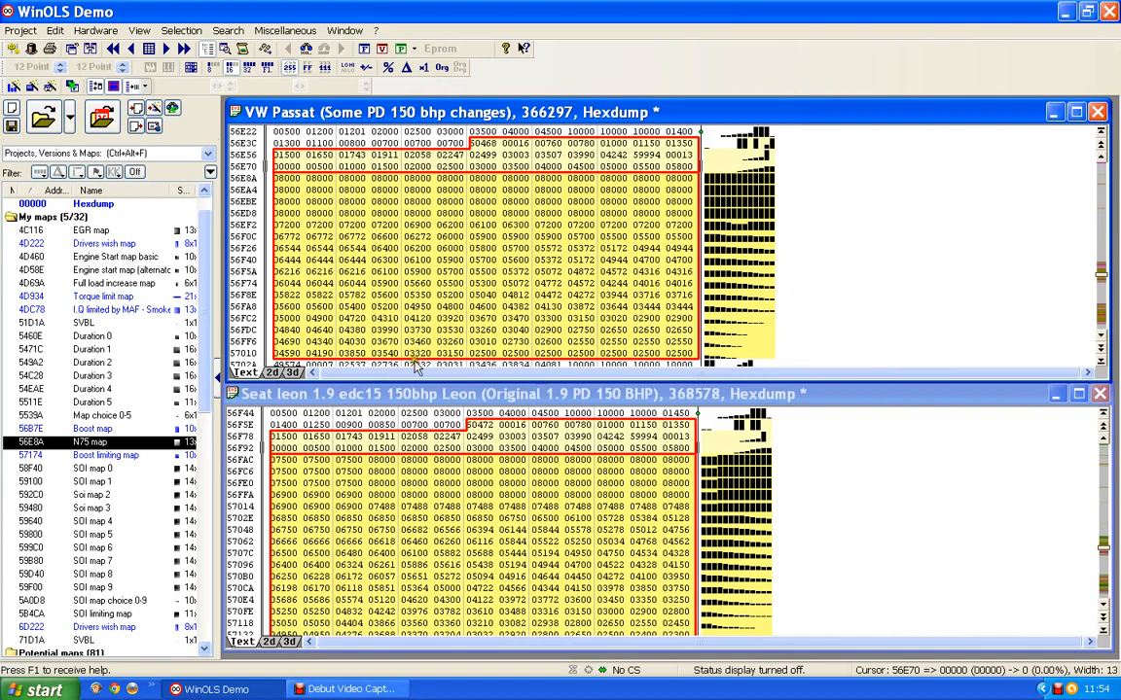
- Copy the whole 13-column by 16-row body of the Seat N75 DUTY CYCLE map into the Passat N75 map, starting at address 56E8A
left_click(441, 472)
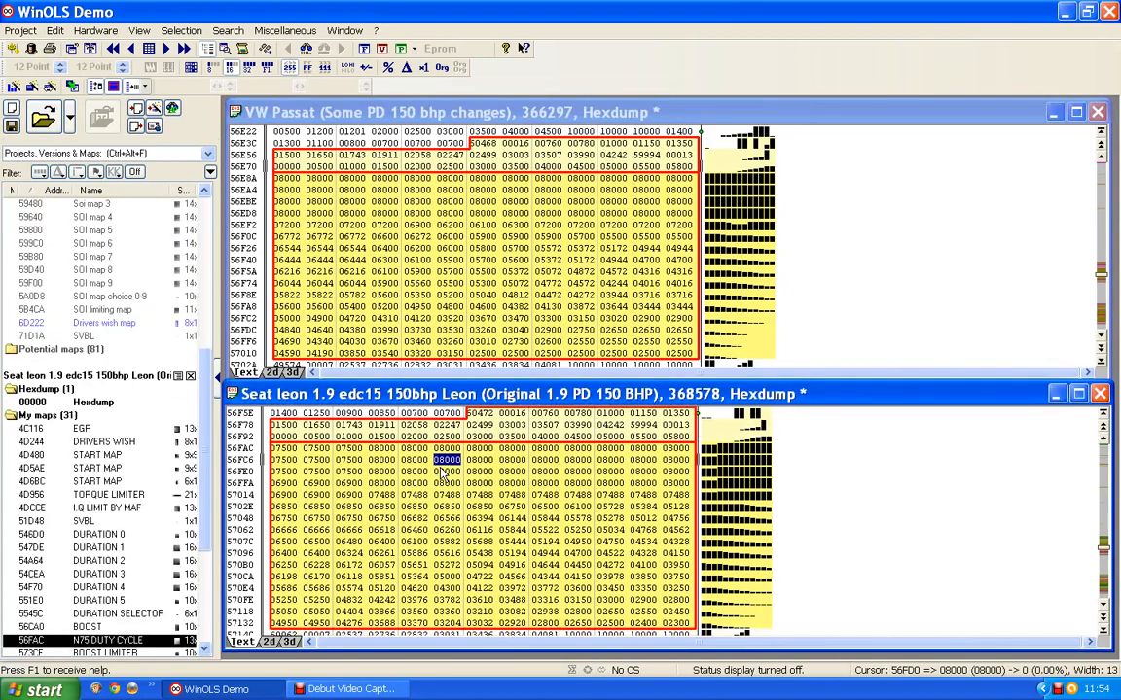
scroll(441, 472, "down", 1)
left_click_drag(288, 460, 676, 627)
right_click(675, 620)
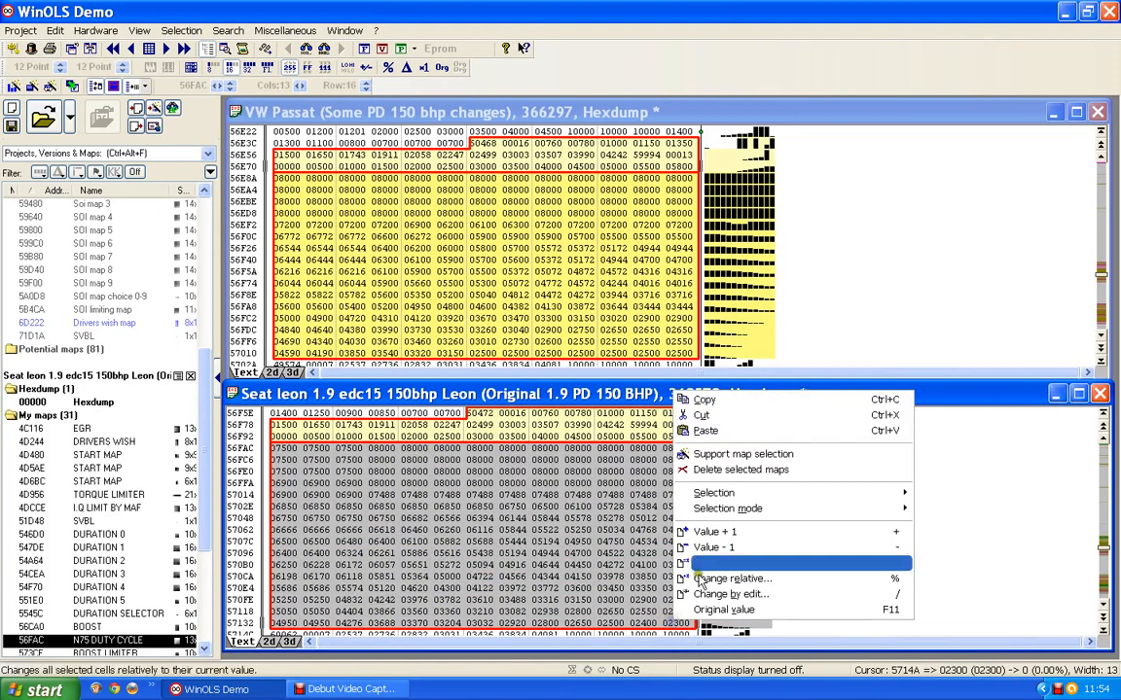
left_click(706, 401)
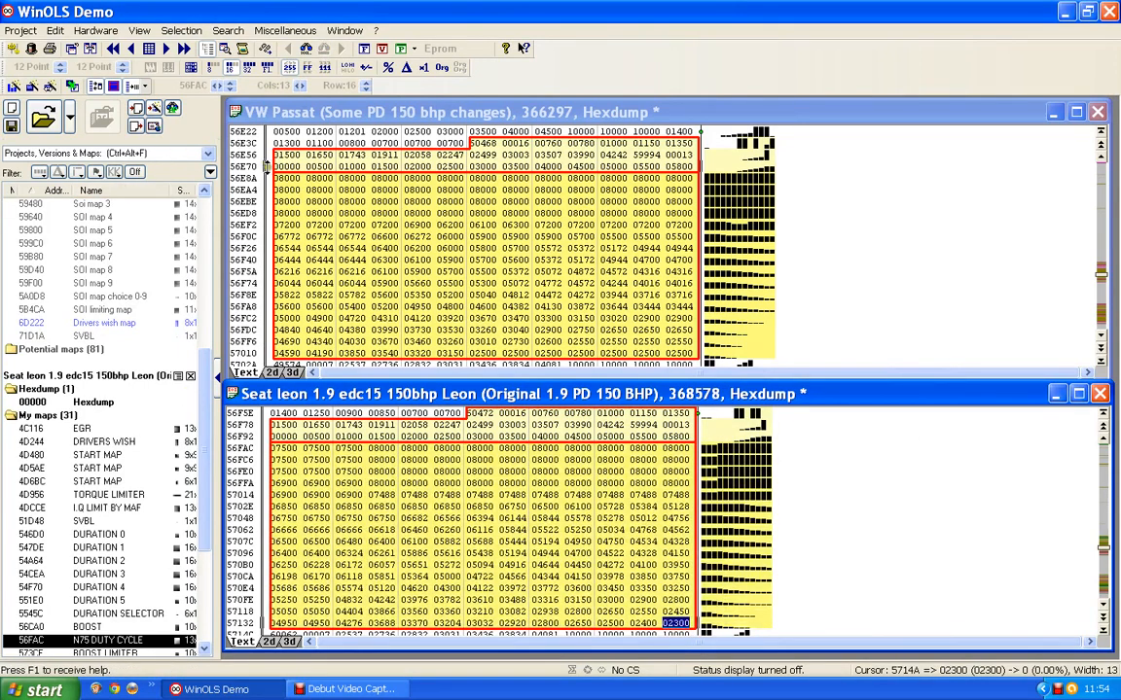
left_click(289, 179)
right_click(292, 179)
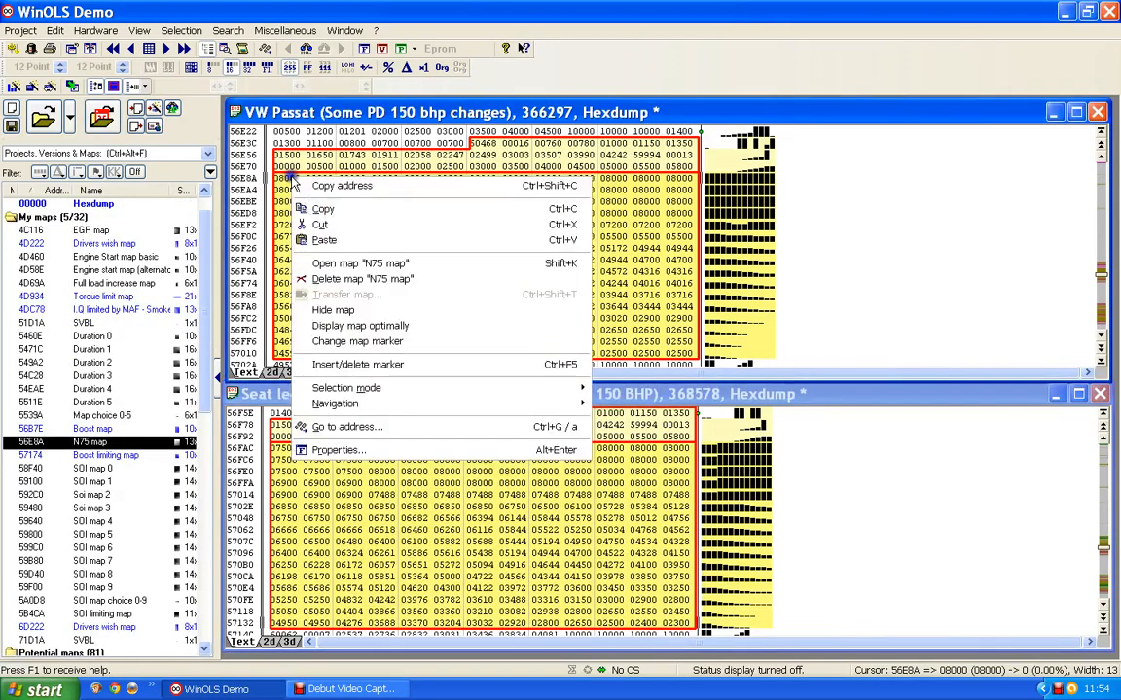
left_click(324, 241)
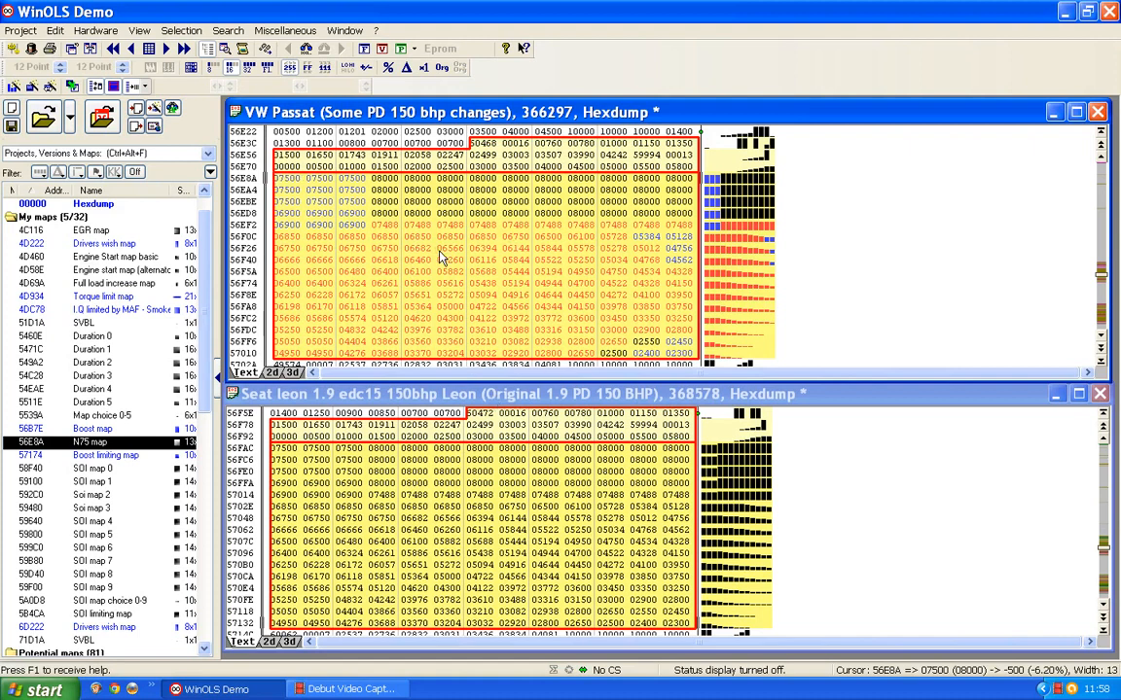
- Save the VW Passat project without creating a new version
left_click(12, 127)
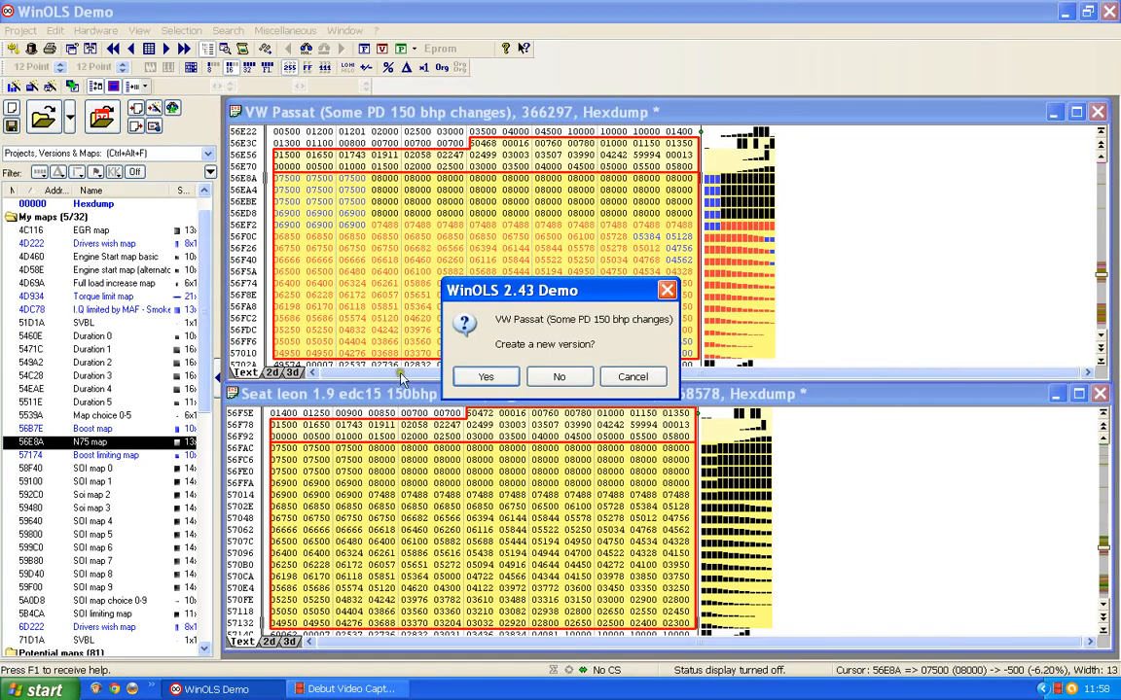
left_click(559, 377)
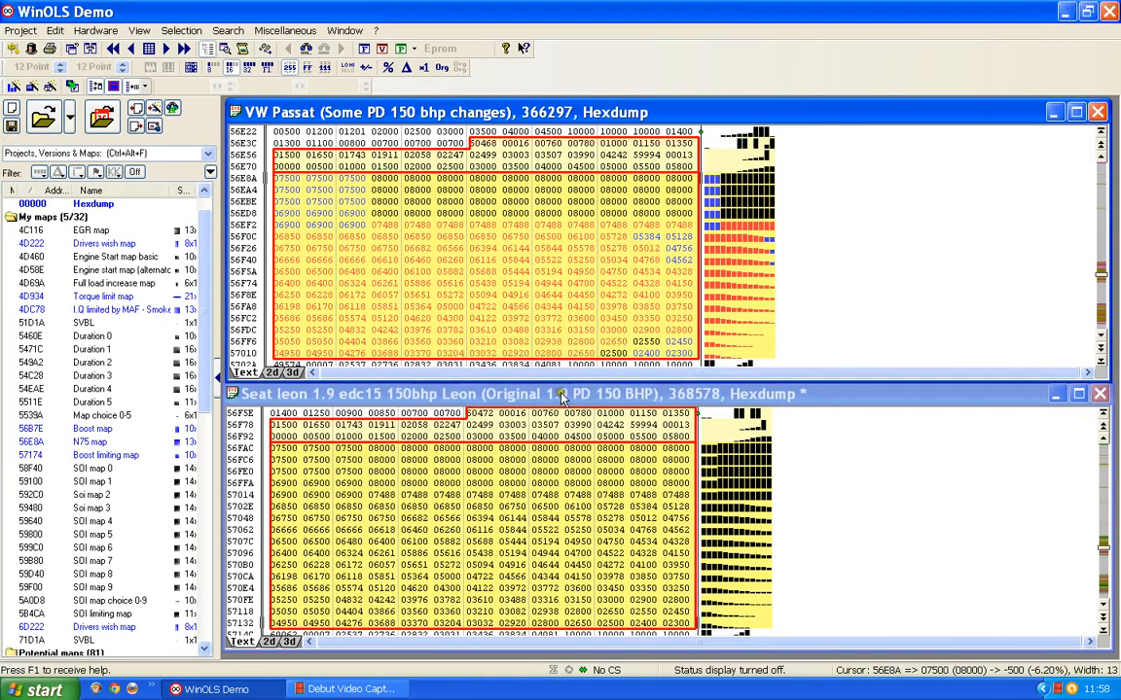